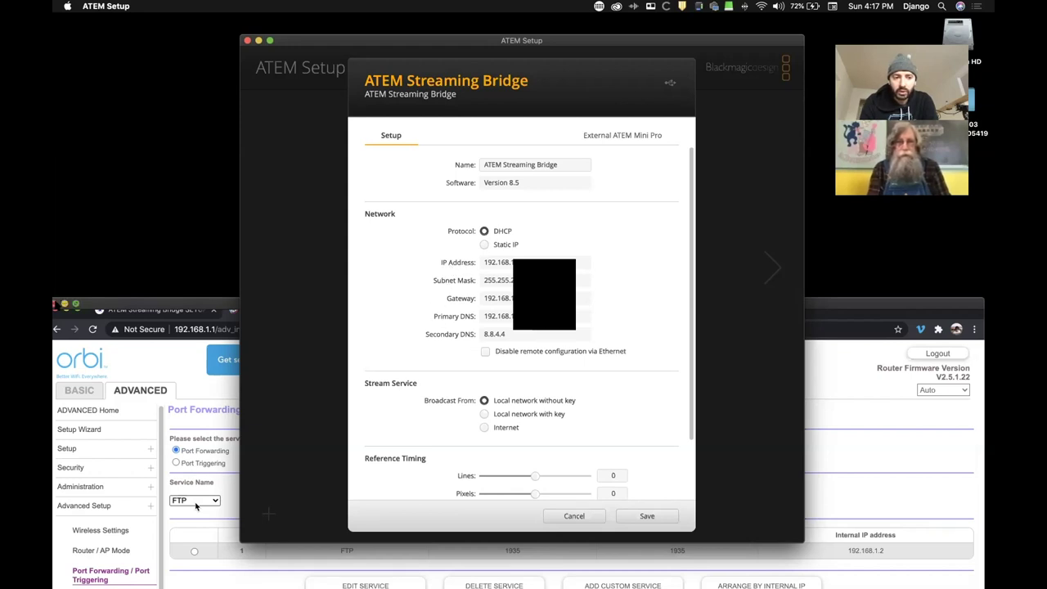
# Bring up the PortForwarding.mov recording and examine the router's port forwarding entry.
pyautogui.click(76, 304)
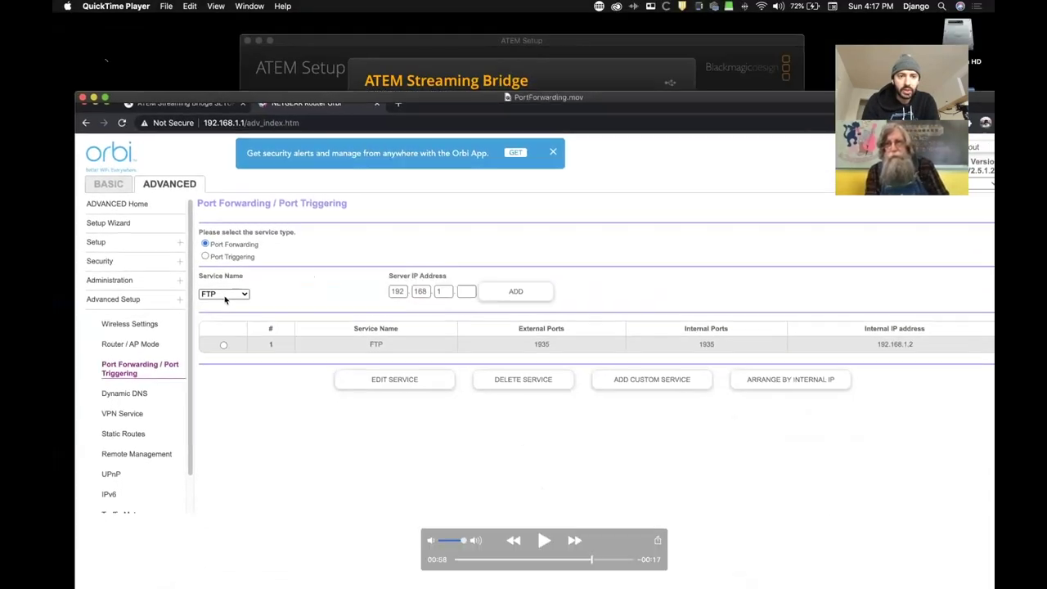
pyautogui.click(87, 32)
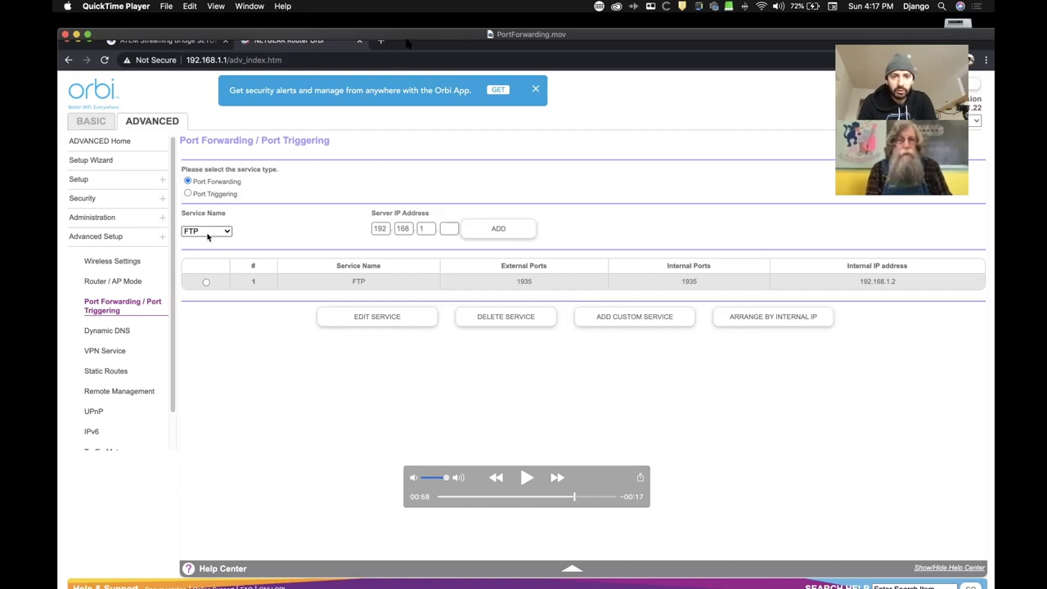
pyautogui.press('super+w')
pyautogui.click(433, 133)
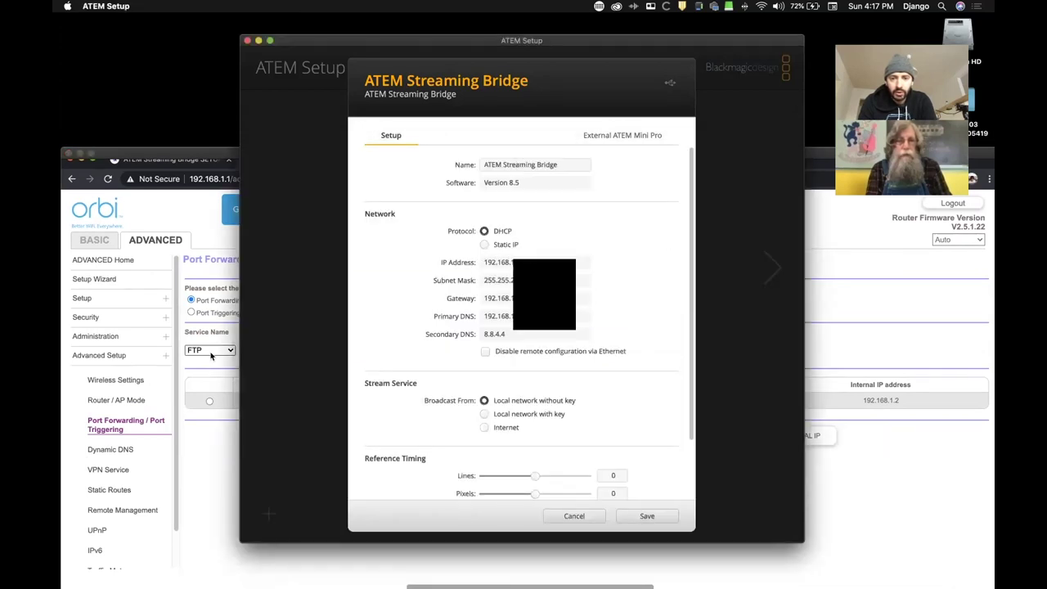
pyautogui.click(881, 278)
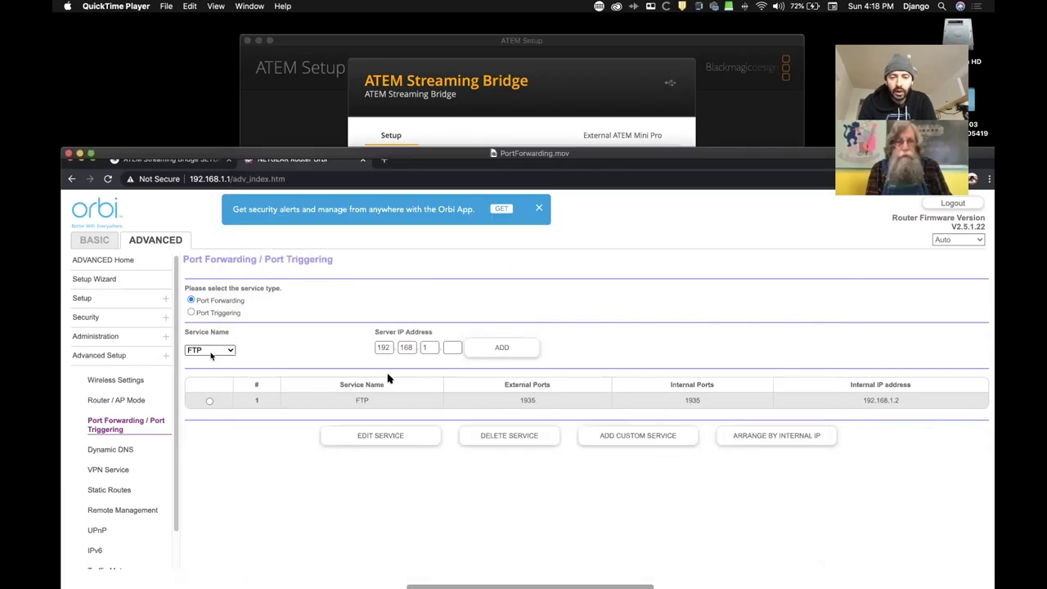
# Return to ATEM Setup and set the Streaming Bridge's stream service to broadcast from the Internet.
pyautogui.click(529, 61)
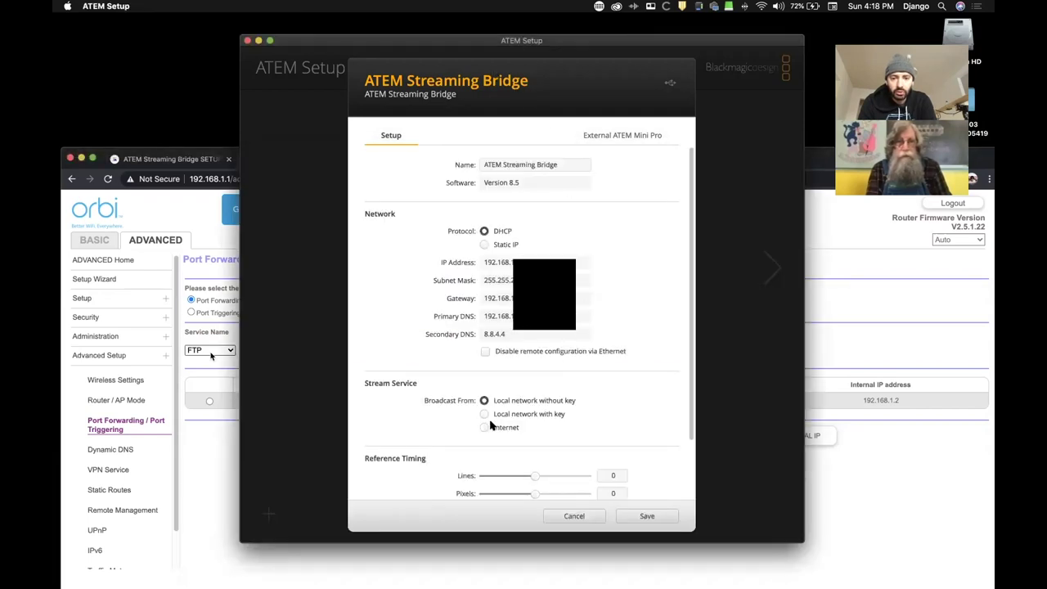
pyautogui.scroll(-3, 489, 425)
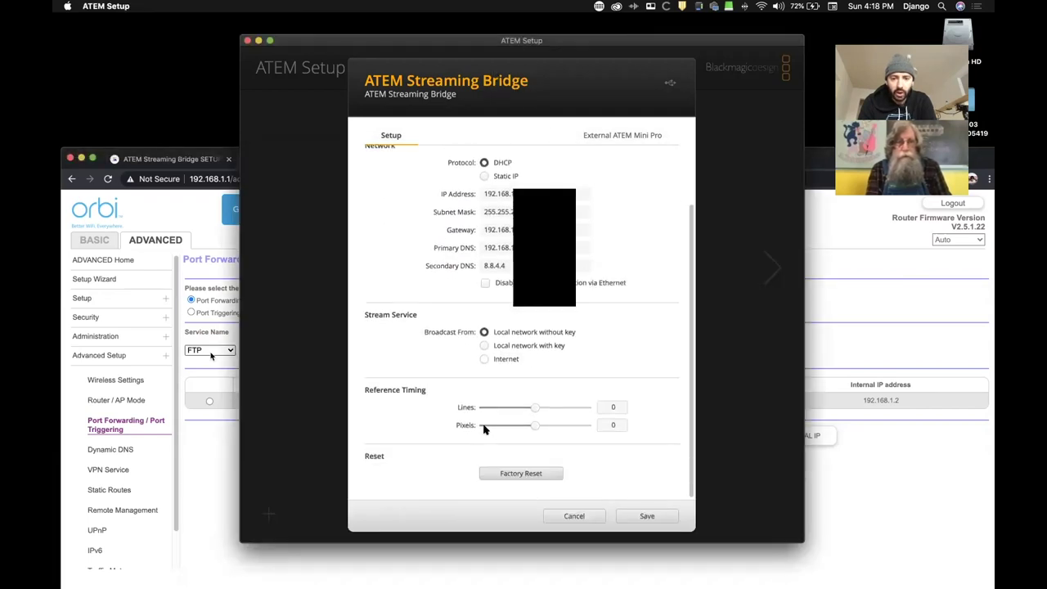
pyautogui.click(483, 358)
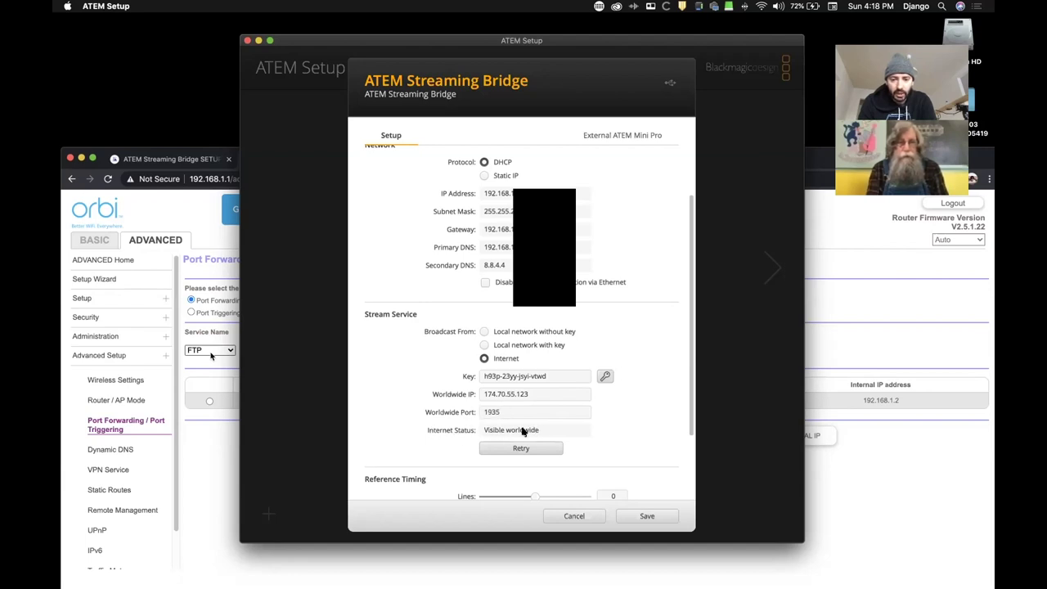
pyautogui.scroll(-3, 617, 154)
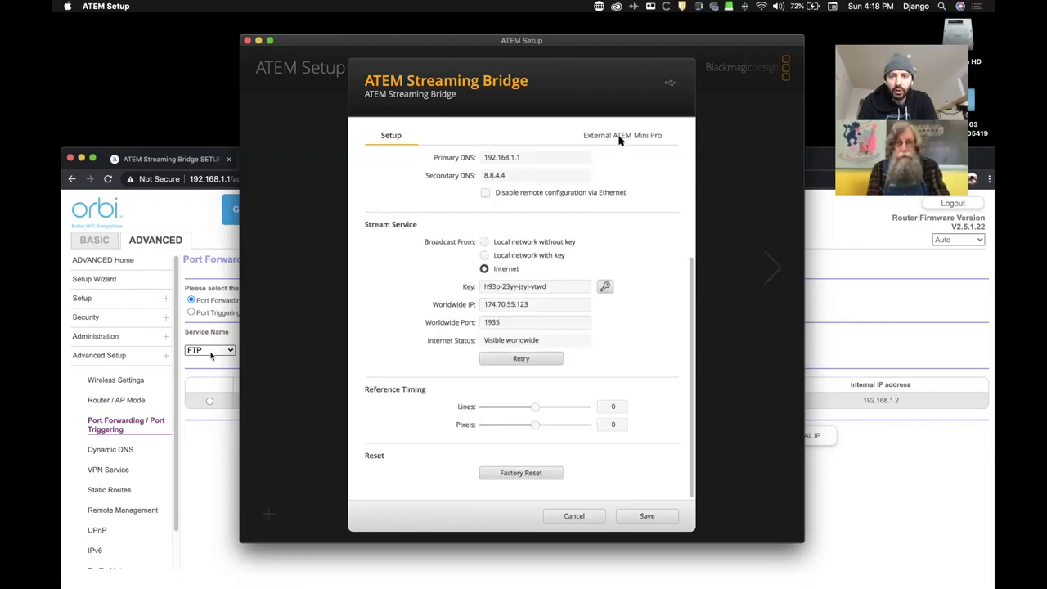
# In the external ATEM Mini Pro settings, name the platform Dad2Django and keep the quality at Streaming High.
pyautogui.click(619, 135)
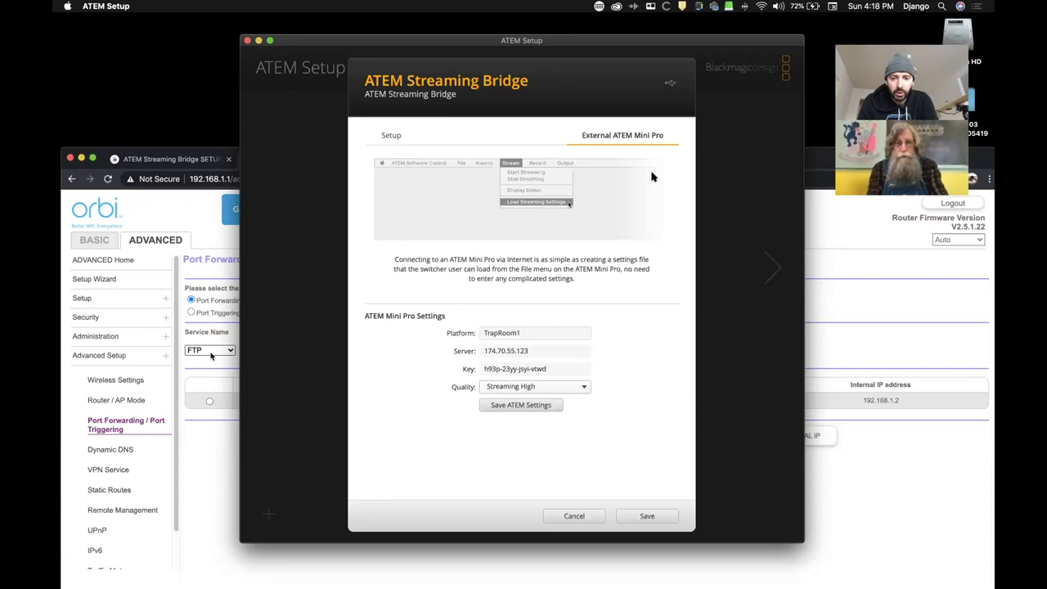
pyautogui.doubleClick(531, 330)
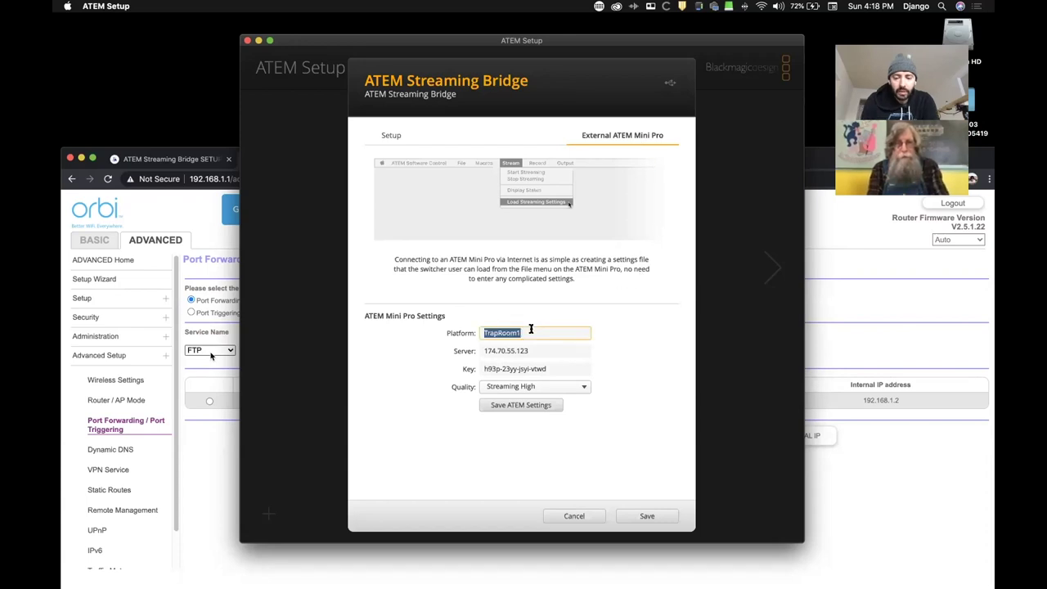
pyautogui.press('BackSpace')
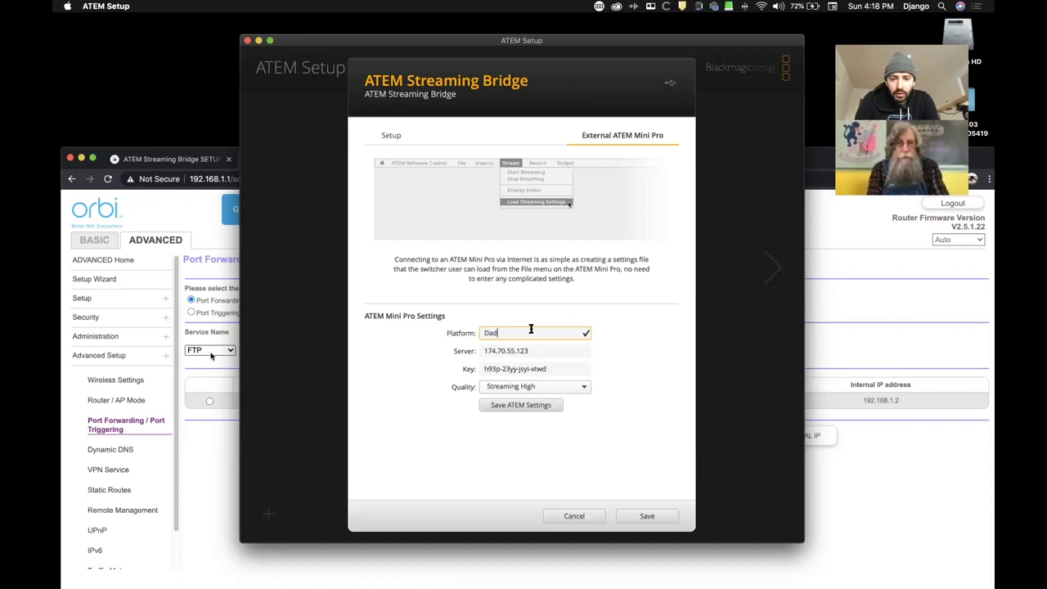
pyautogui.write('Dad2Django')
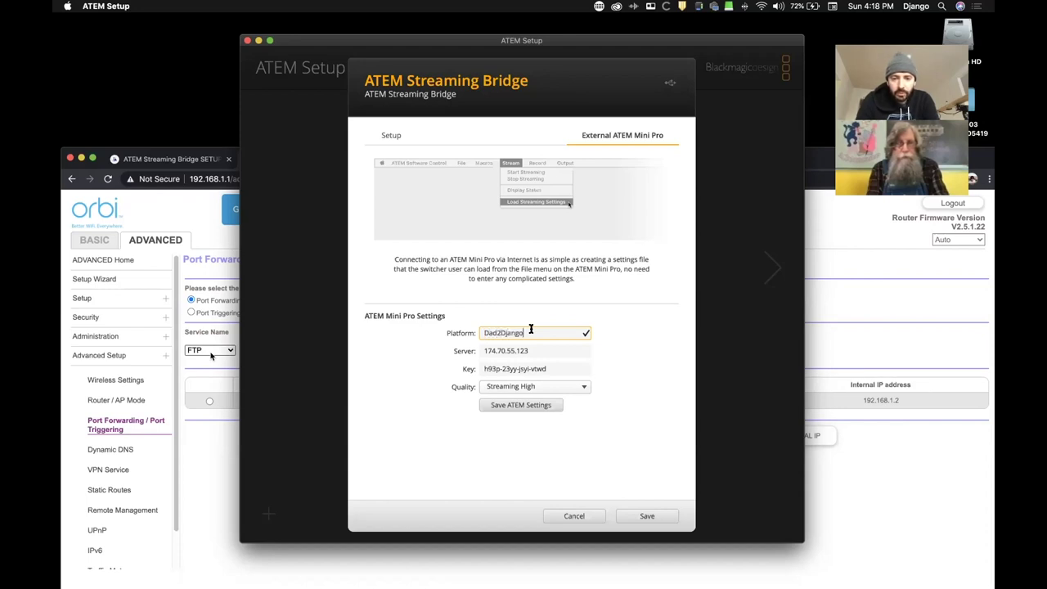
pyautogui.click(582, 387)
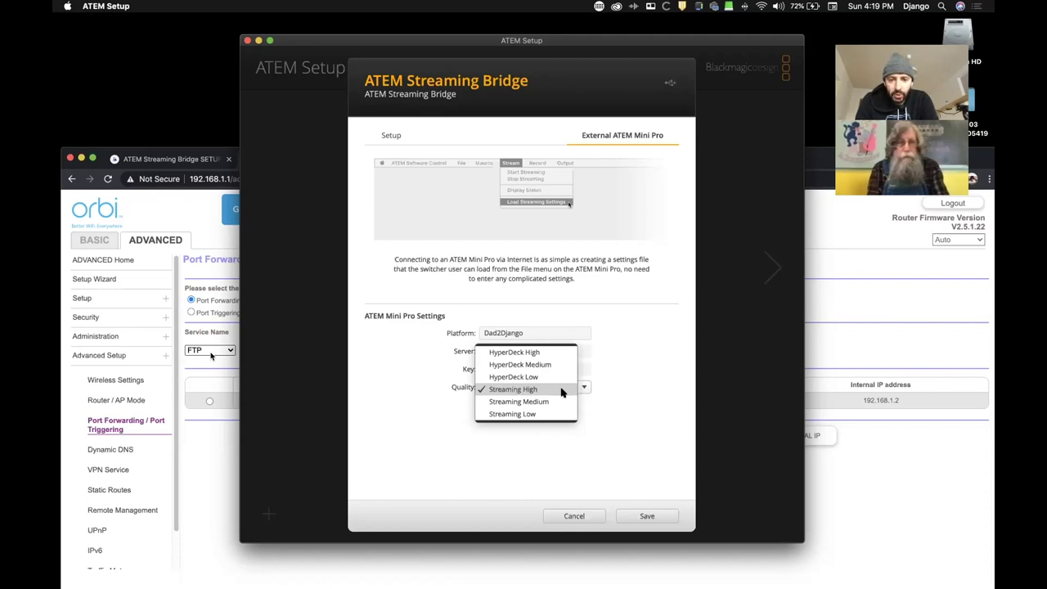
pyautogui.click(598, 392)
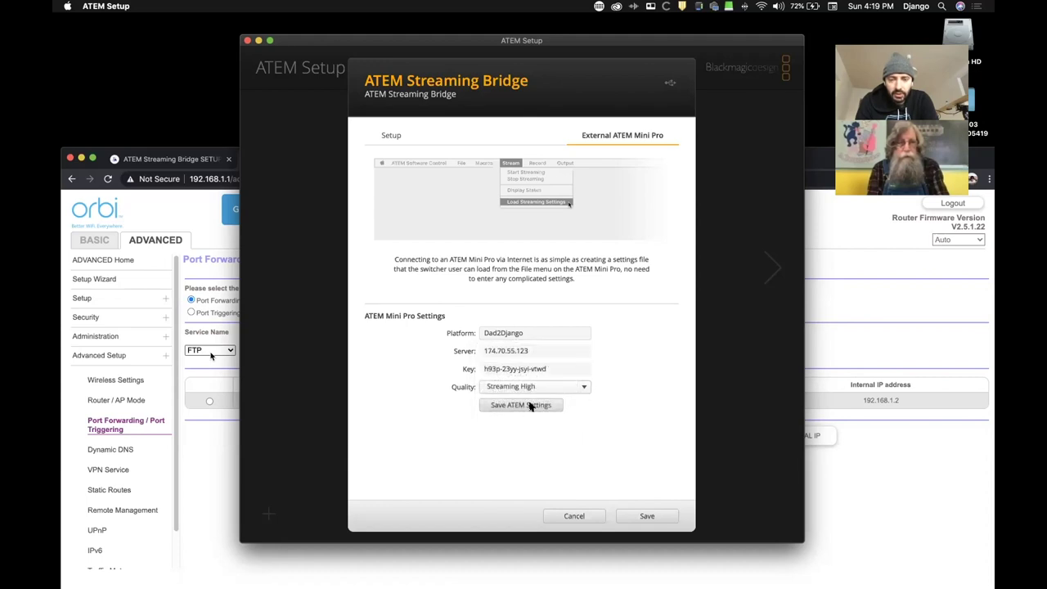
# Export the ATEM Mini Pro settings to the Desktop as the XML file Dad2Django and save the Streaming Bridge configuration.
pyautogui.click(530, 406)
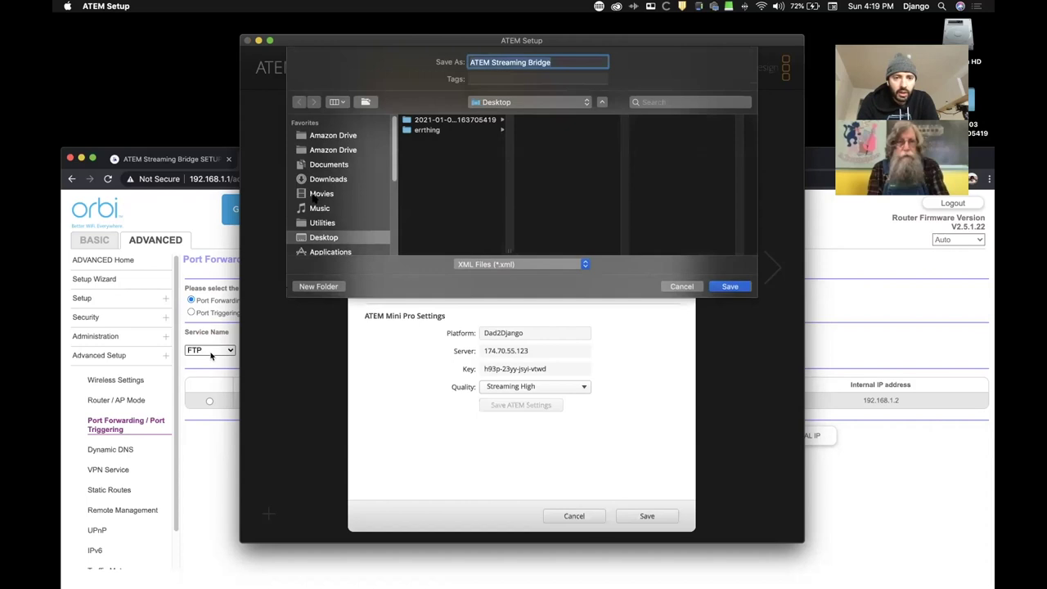
pyautogui.scroll(-5, 319, 197)
pyautogui.scroll(3, 332, 202)
pyautogui.scroll(1, 331, 209)
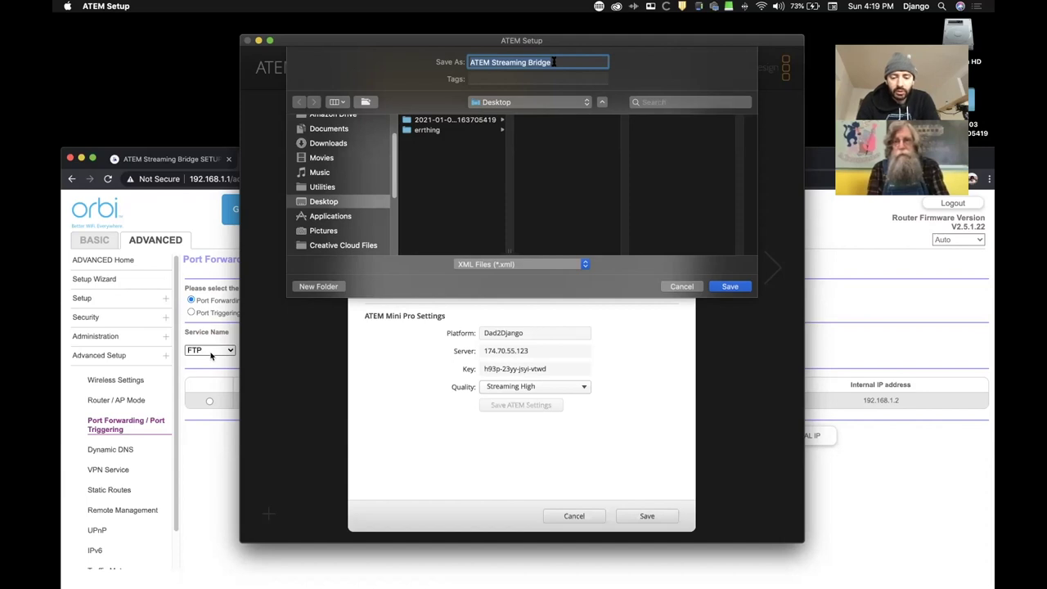
pyautogui.write('Dad')
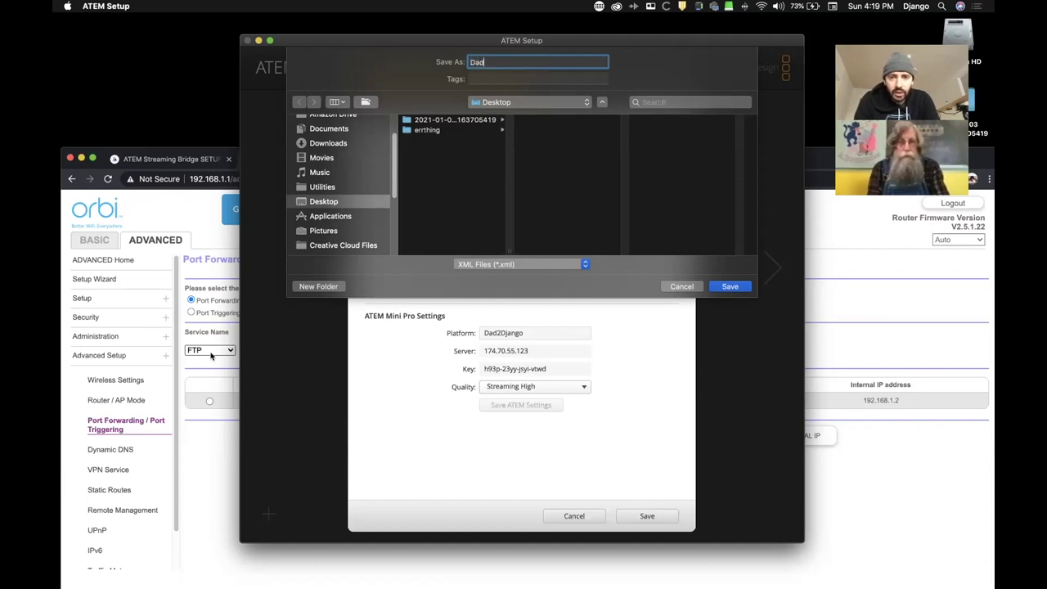
pyautogui.write('2Django')
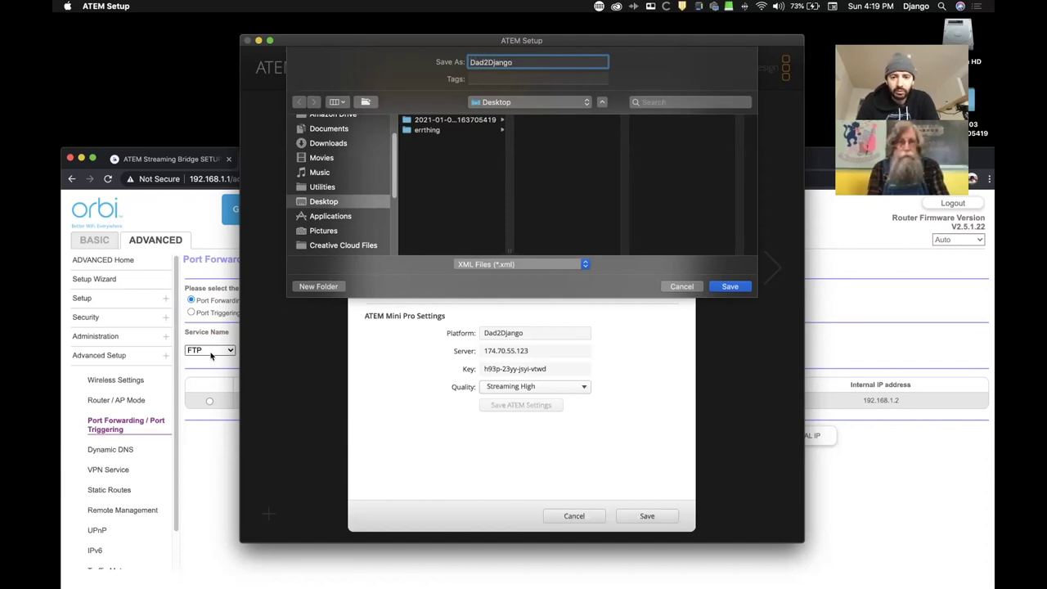
pyautogui.press('Return')
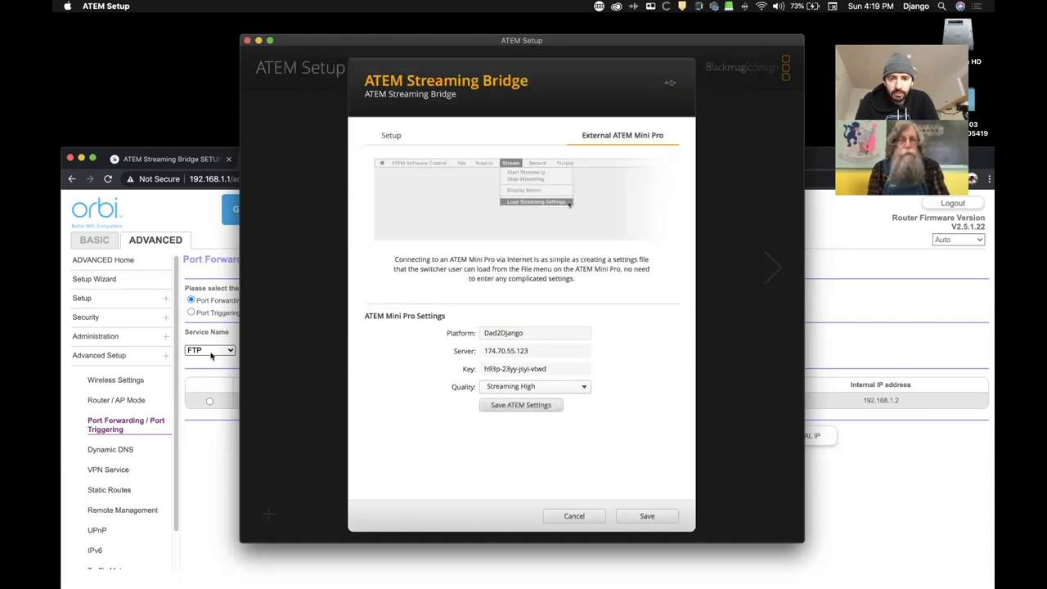
pyautogui.click(635, 514)
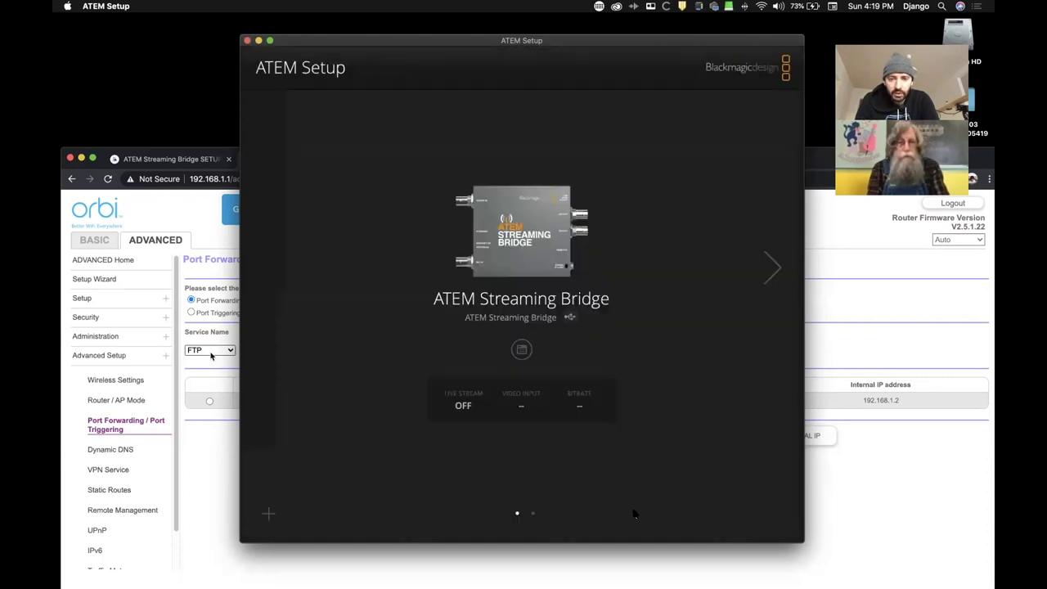
pyautogui.click(247, 40)
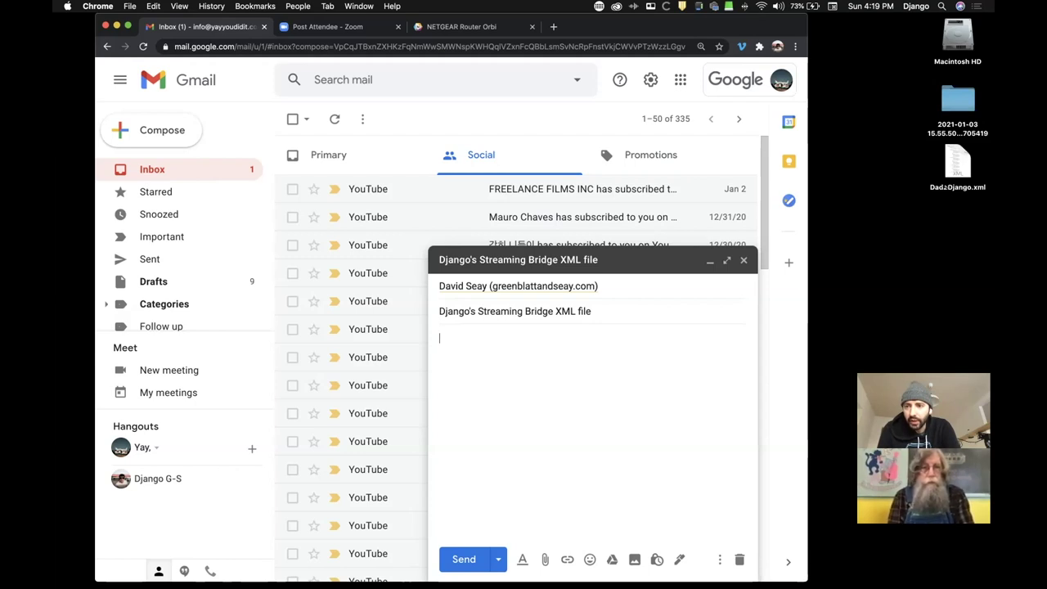
# In Gmail, attach Dad2Django.xml from the desktop to the open Streaming Bridge draft and send the message.
pyautogui.click(958, 167)
pyautogui.moveTo(958, 167); pyautogui.dragTo(519, 420)
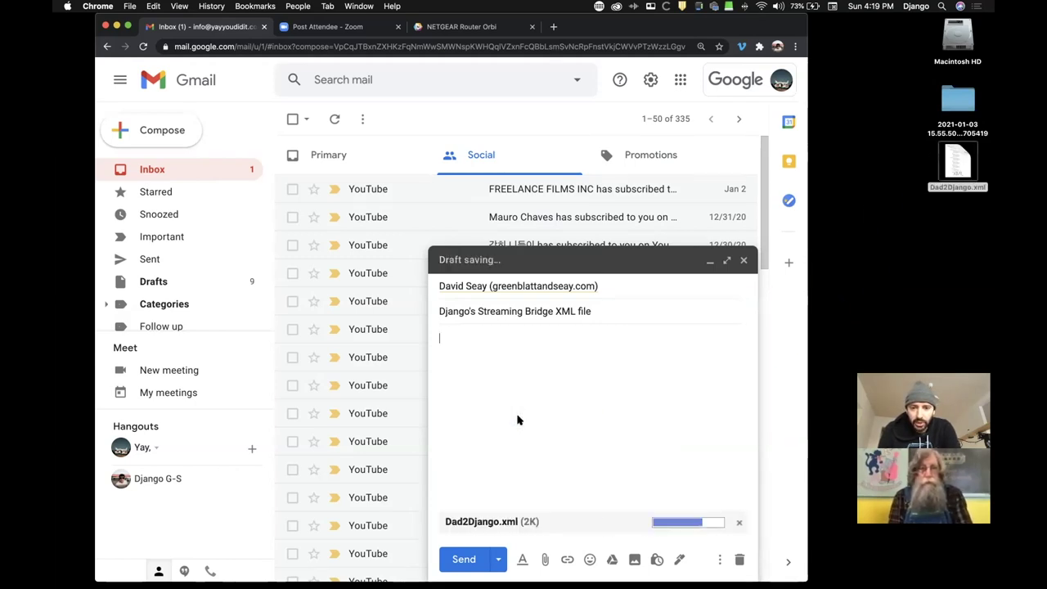
pyautogui.click(463, 558)
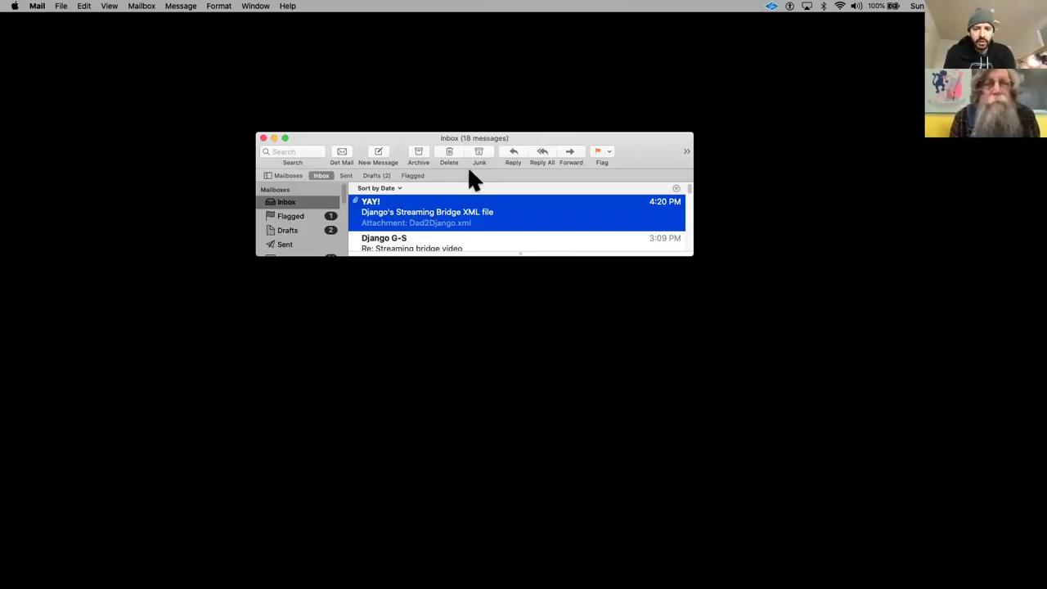
# In Mail on the receiving computer, open the Streaming Bridge message, save its Dad2Django.xml attachment to the desktop and preview the file's contents.
pyautogui.doubleClick(392, 205)
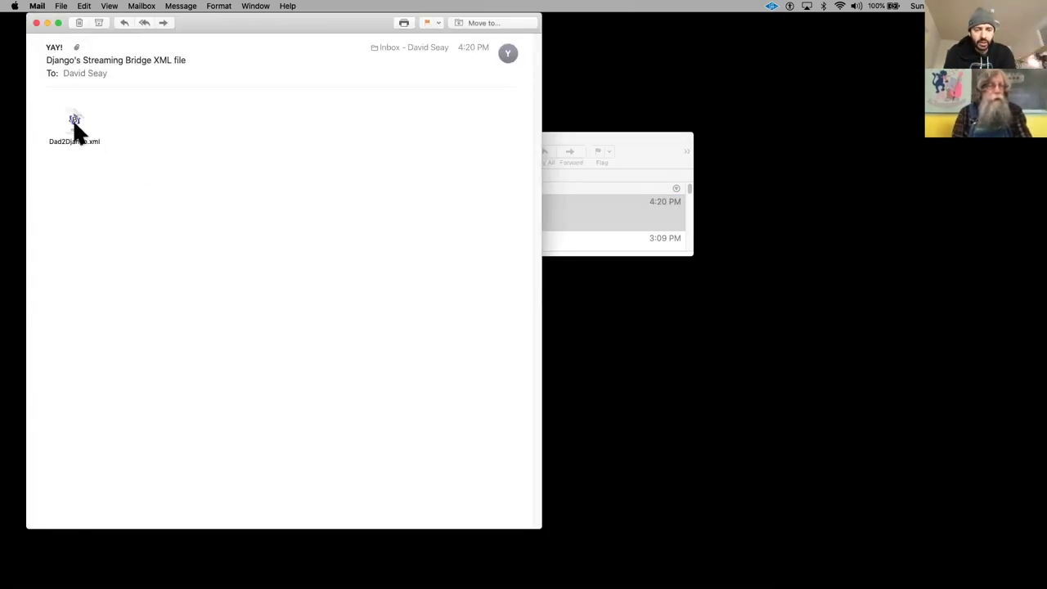
pyautogui.moveTo(73, 118); pyautogui.dragTo(641, 370)
pyautogui.press('space')
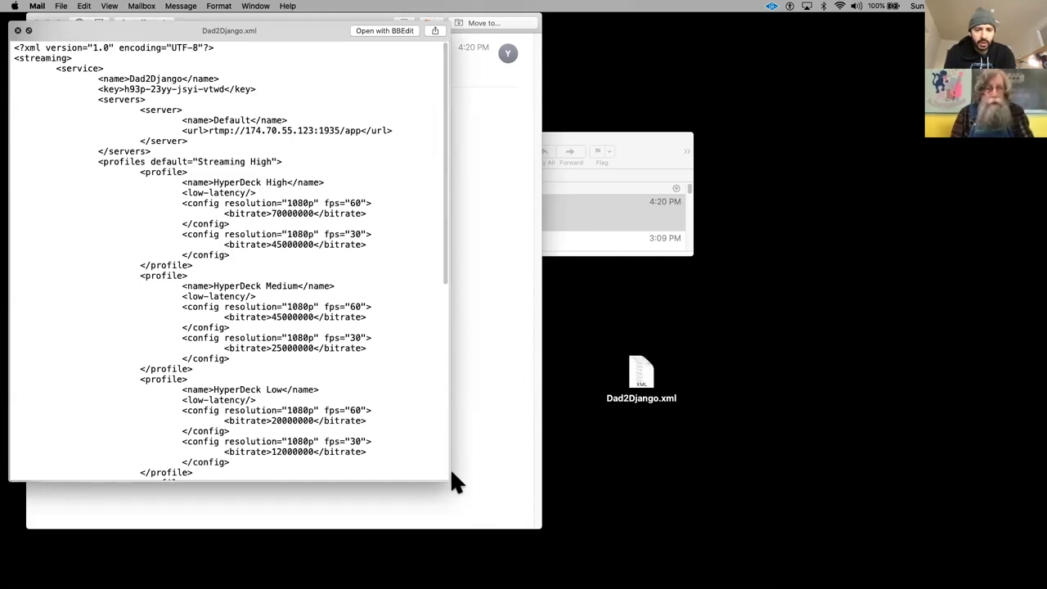
pyautogui.moveTo(451, 484); pyautogui.dragTo(638, 570)
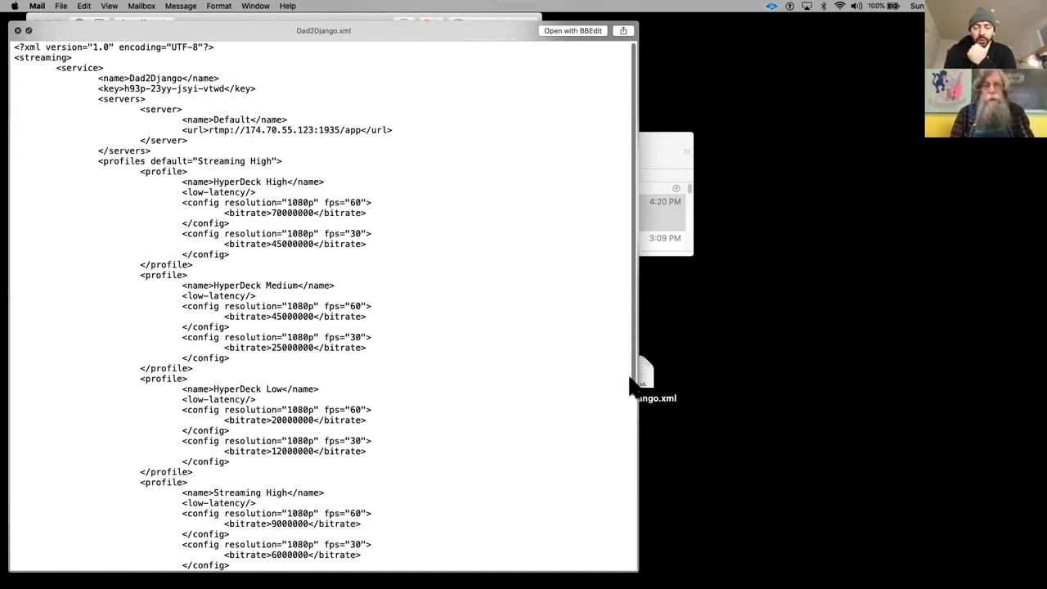
# Switch to ATEM Software Control and load the streaming settings from Dad2Django.xml on the Desktop.
pyautogui.hotkey('ctrl', 'Right')
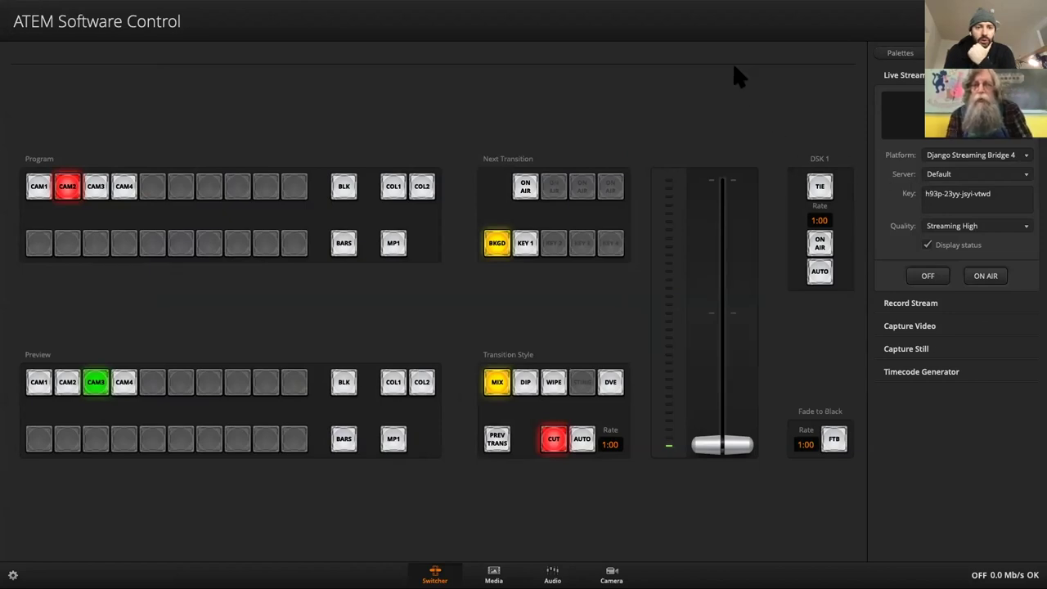
pyautogui.click(198, 6)
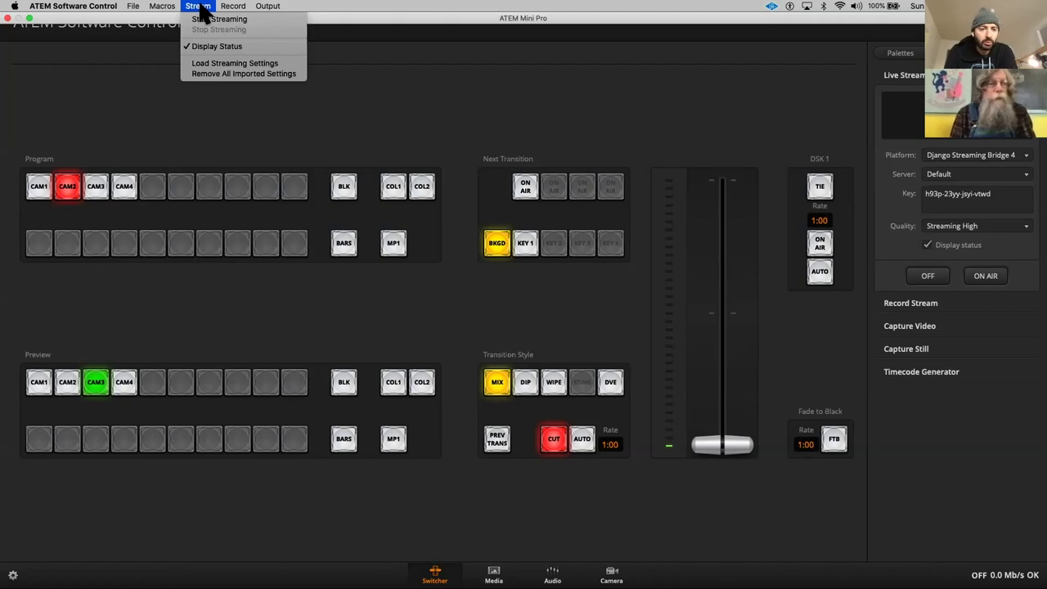
pyautogui.click(220, 67)
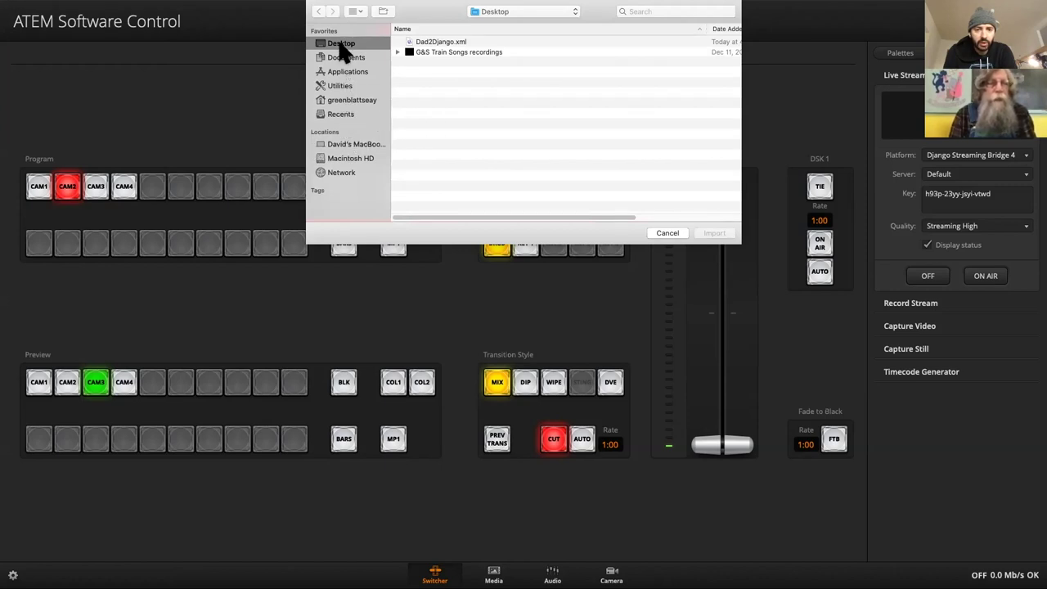
pyautogui.click(416, 41)
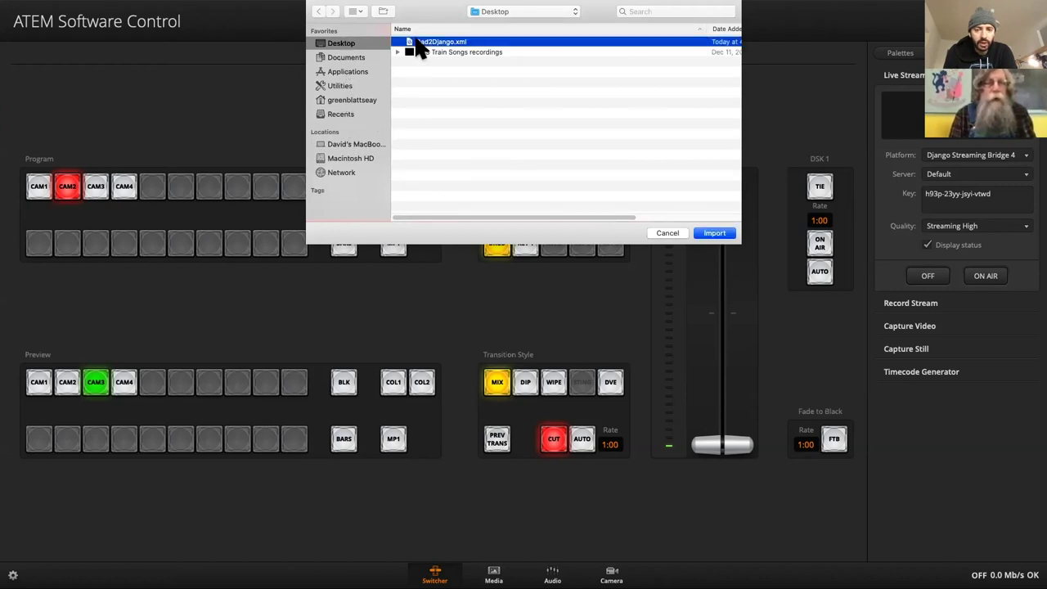
pyautogui.click(726, 233)
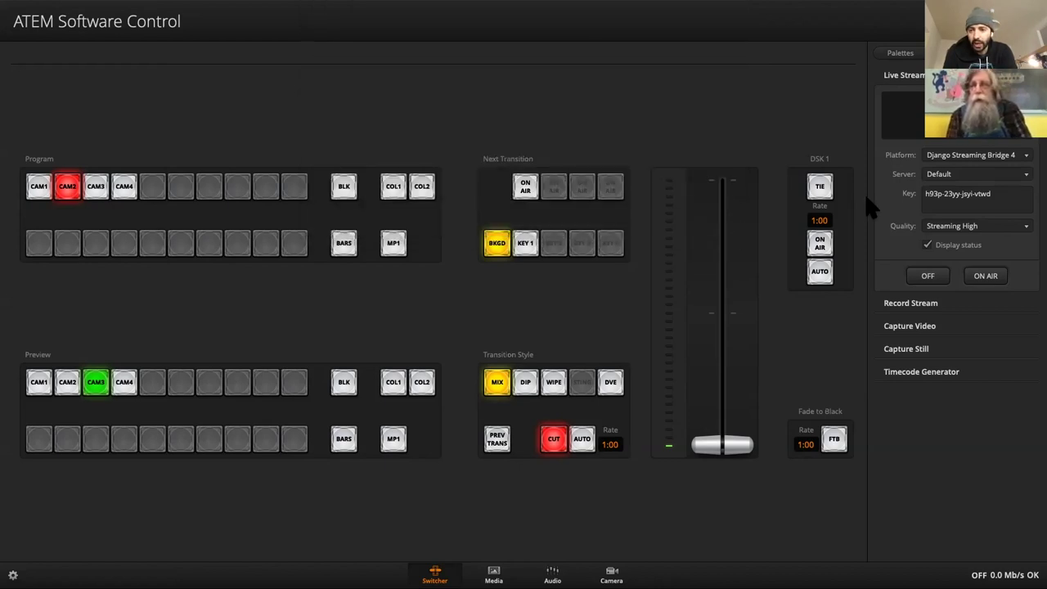
# Choose Dad2Django as the live stream platform and put the stream on air.
pyautogui.click(1027, 161)
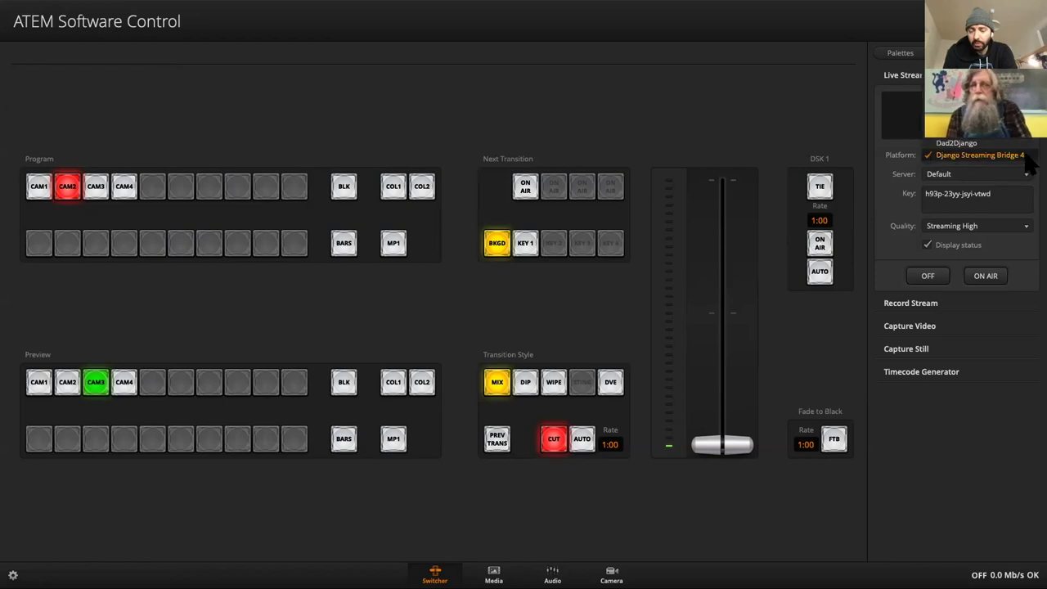
pyautogui.click(1013, 142)
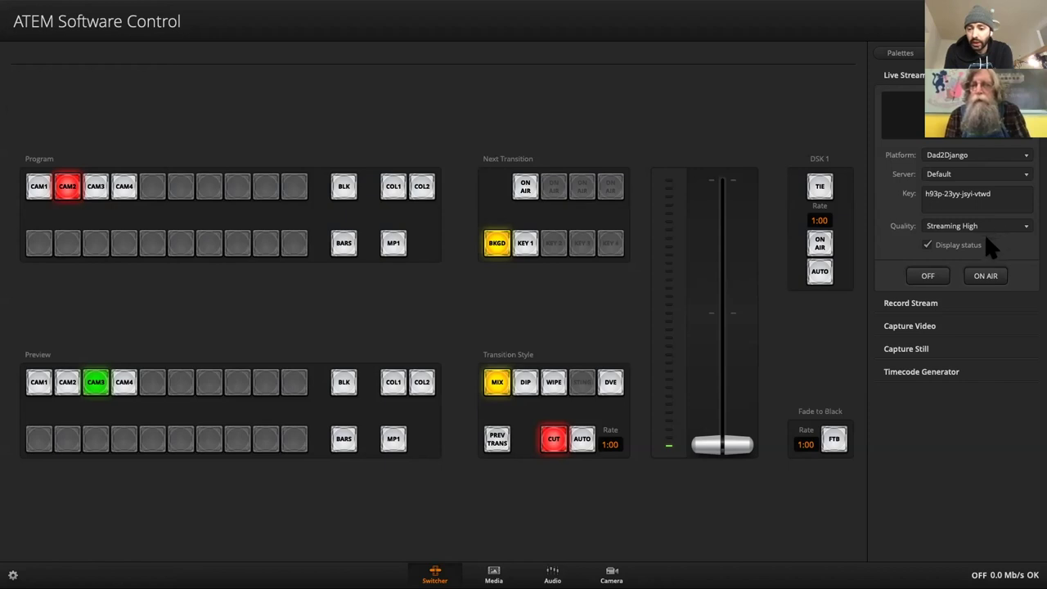
pyautogui.click(985, 277)
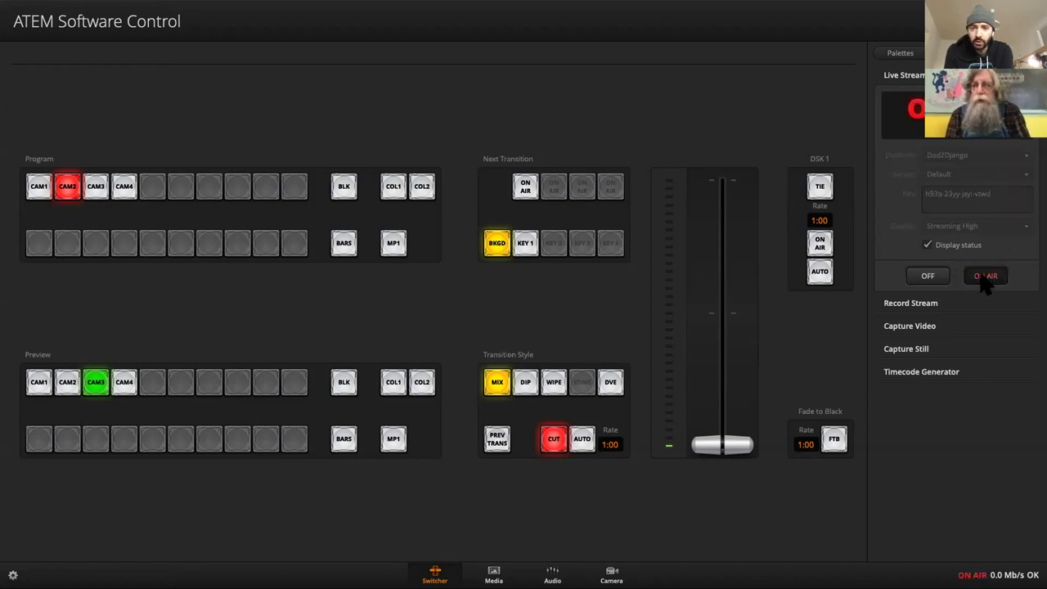